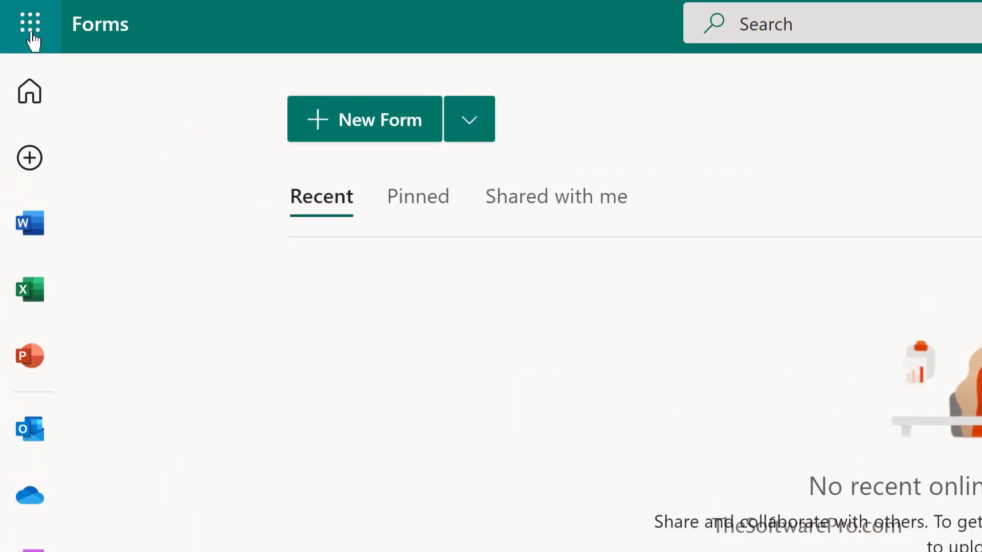
Start a new blank form from the Forms home page via the app launcher
{"action": "left_click", "coordinate": [30, 31]}
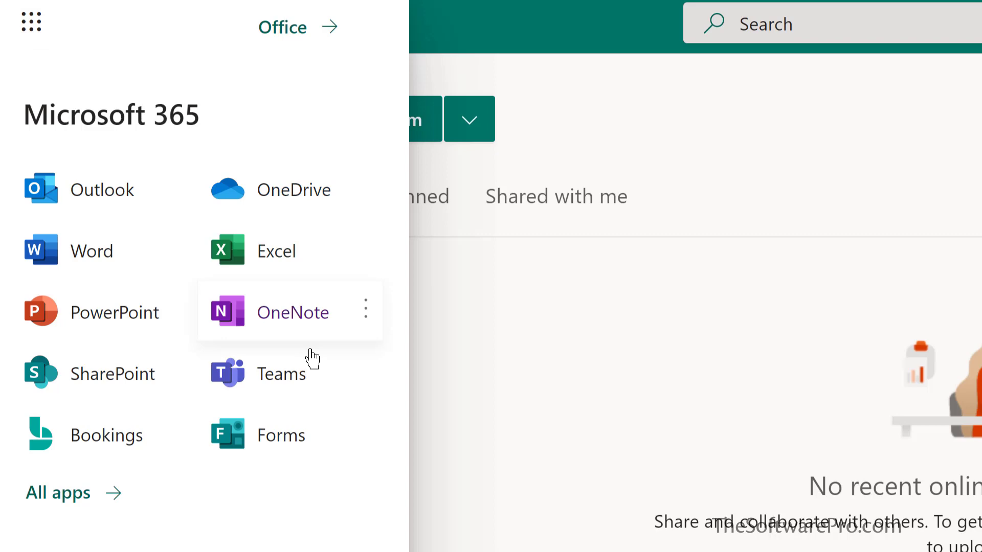
{"action": "left_click", "coordinate": [275, 448]}
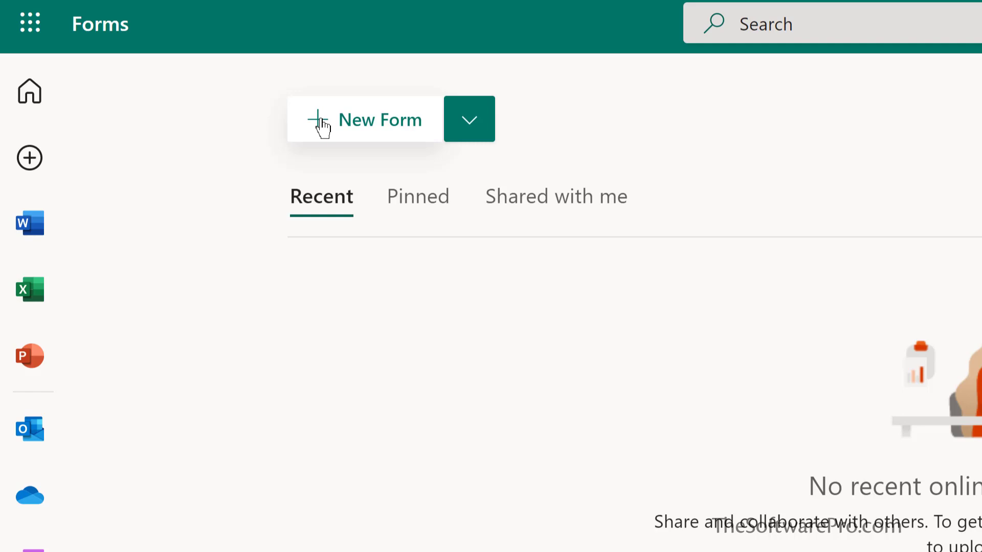
{"action": "left_click", "coordinate": [160, 107]}
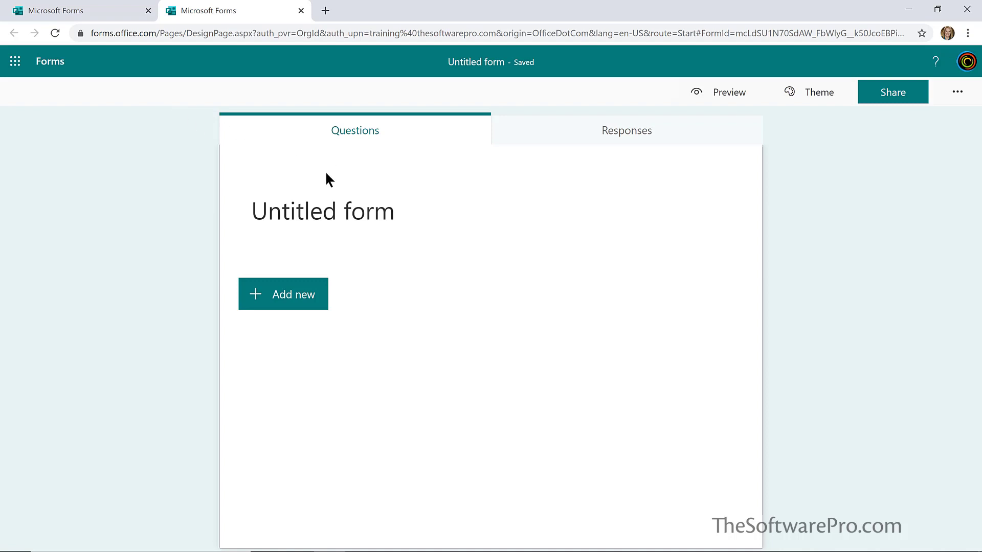
Title the form Food Trends, describe it as Survey of your favorite foods, and add a dessert header image
{"action": "left_click", "coordinate": [325, 208]}
{"action": "type", "text": "Food Trends"}
{"action": "left_click", "coordinate": [286, 219]}
{"action": "type", "text": "Survey of your favorite foods"}
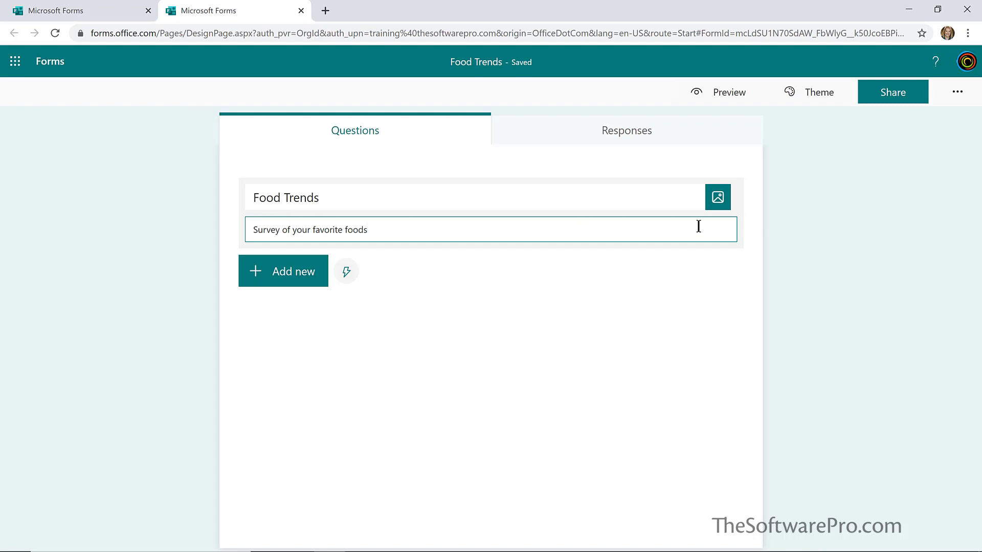
{"action": "left_click", "coordinate": [717, 197]}
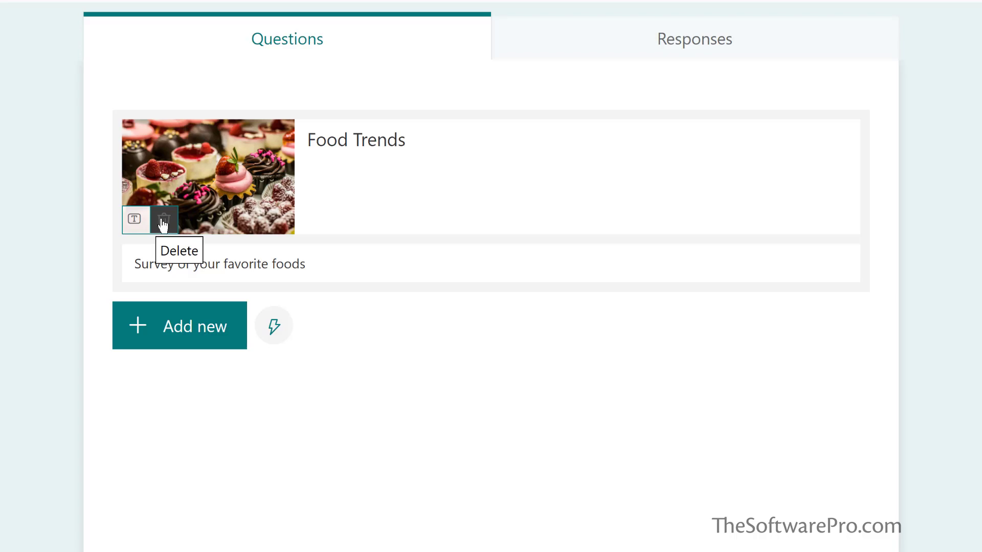
Show the question types under the header and briefly expand the extra types list
{"action": "left_click", "coordinate": [176, 327]}
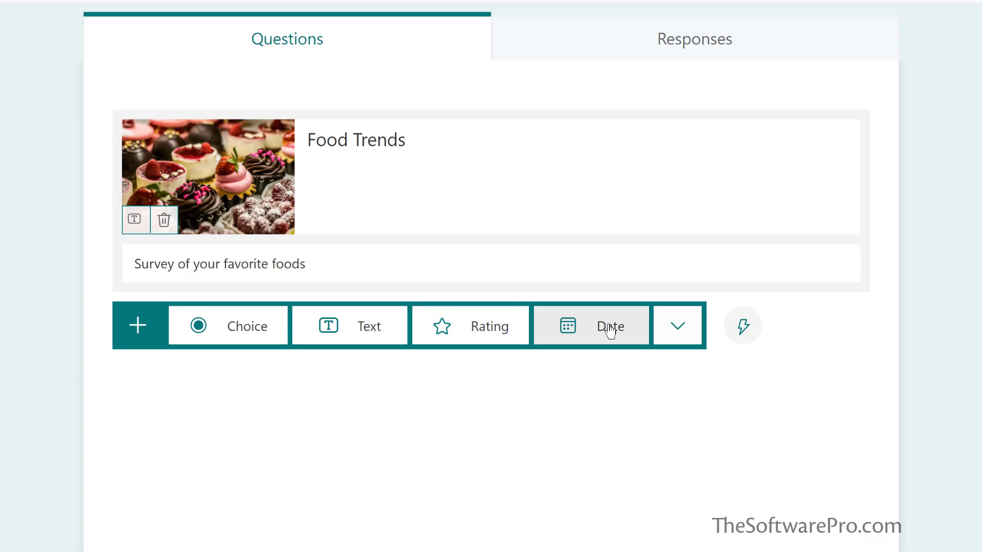
{"action": "left_click", "coordinate": [678, 330]}
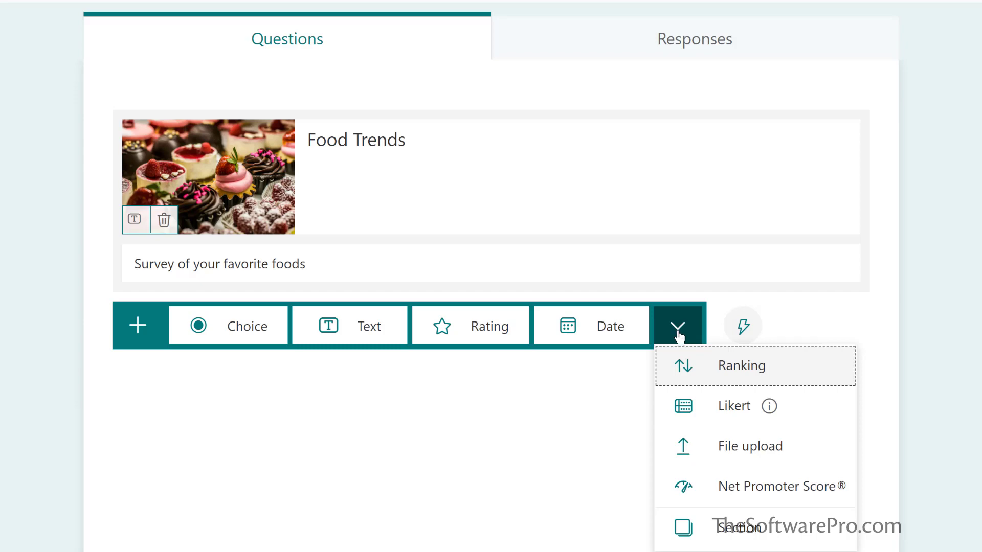
{"action": "left_click", "coordinate": [678, 336]}
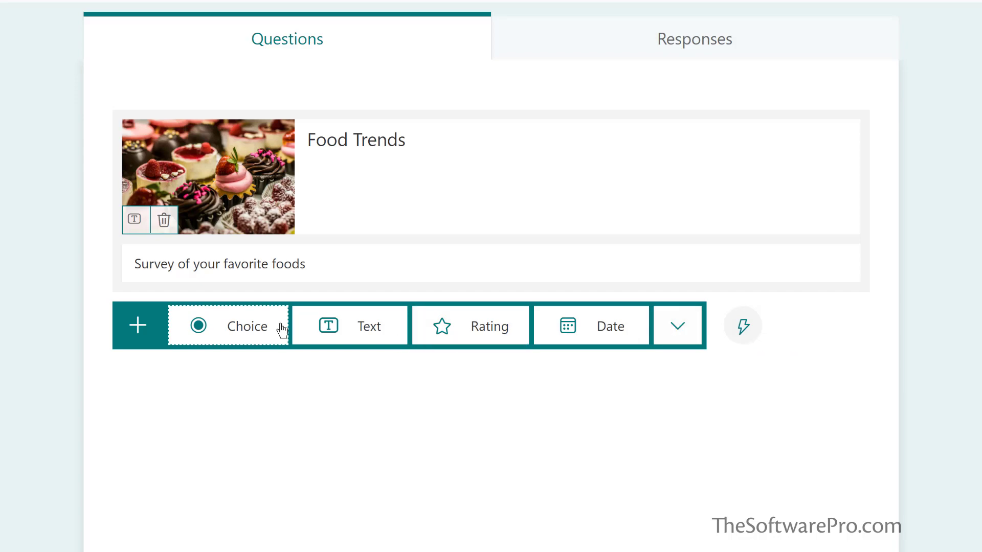
Add a Choice question What are your favorite desserts? allowing multiple answers
{"action": "left_click", "coordinate": [234, 330]}
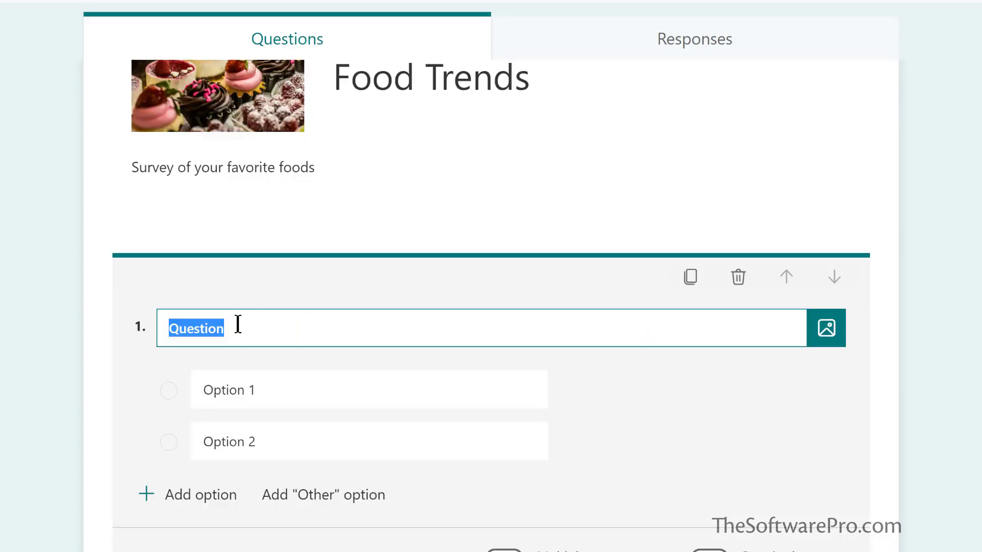
{"action": "type", "text": "What are your favorite desserts?"}
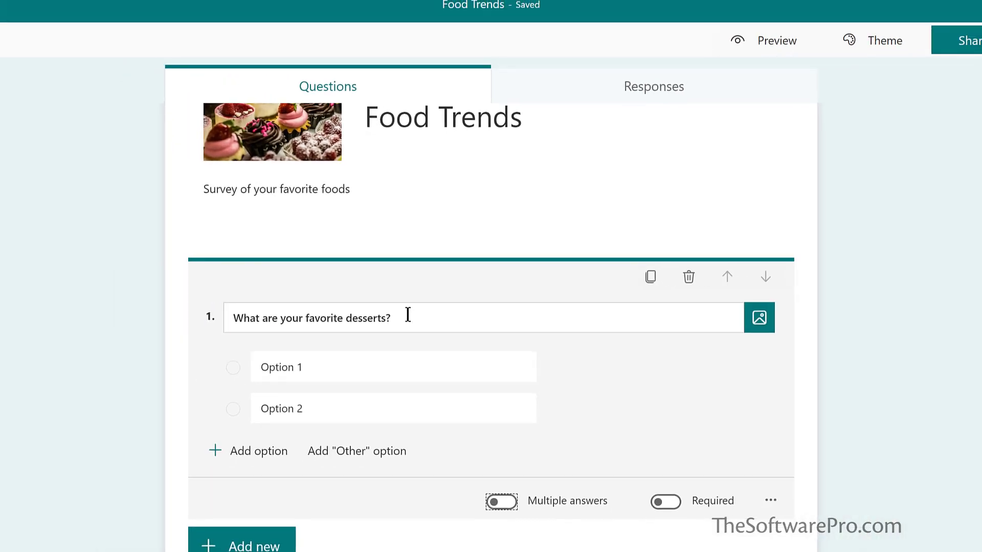
{"action": "left_click", "coordinate": [496, 503]}
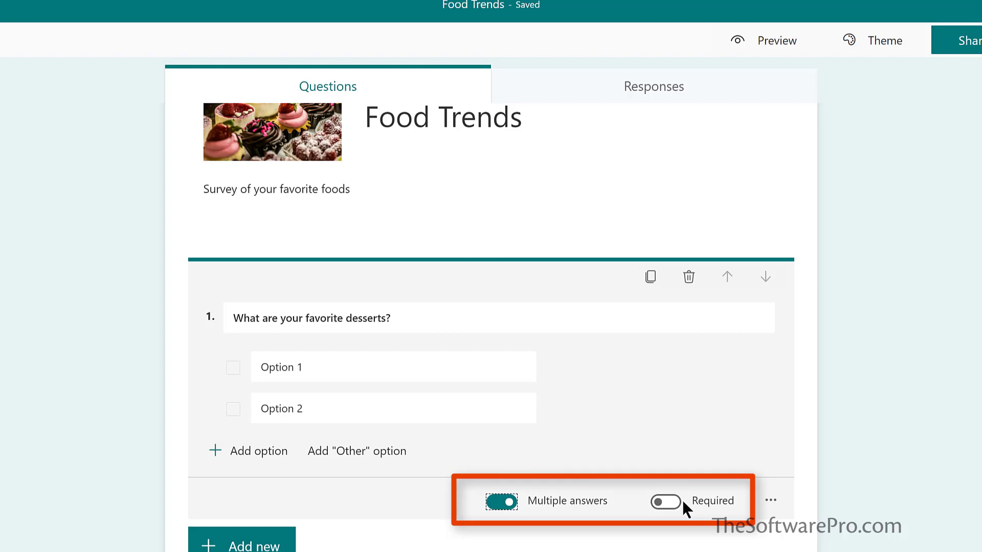
{"action": "left_click", "coordinate": [309, 366]}
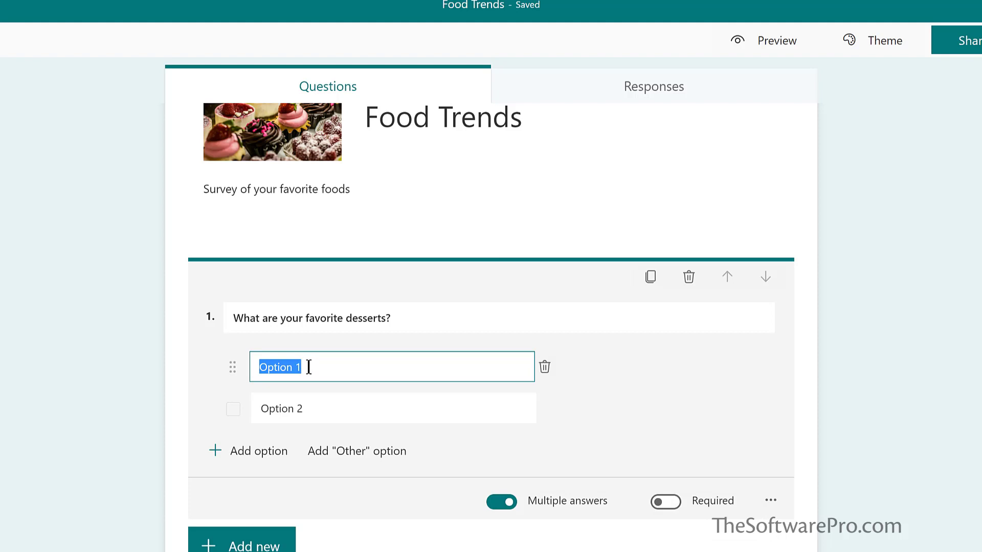
{"action": "type", "text": "Cake"}
List options Cake, Cookies, Pie, Ice Cream, Fruit, I don't eat dessert, plus an Other option
{"action": "left_click", "coordinate": [307, 406]}
{"action": "type", "text": "Cookies"}
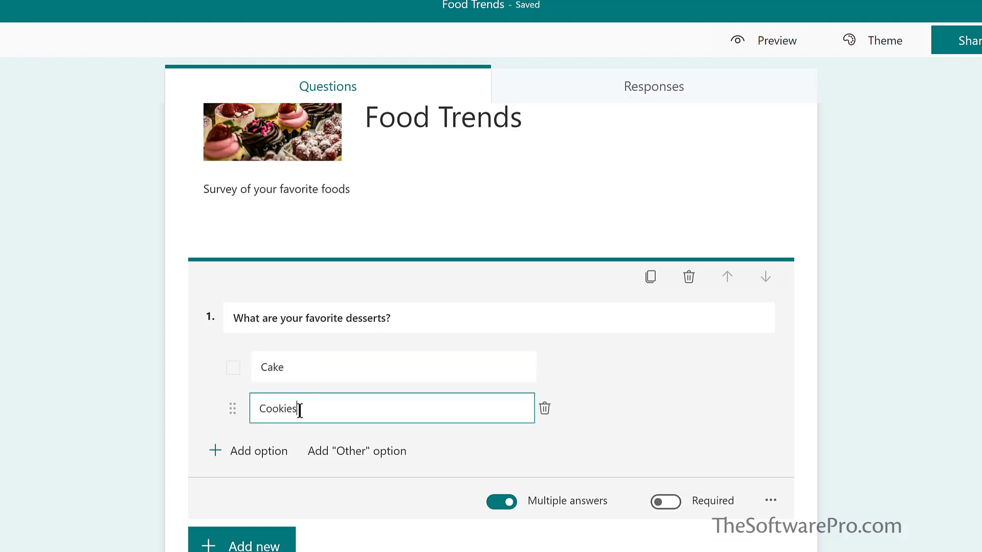
{"action": "left_click", "coordinate": [217, 454]}
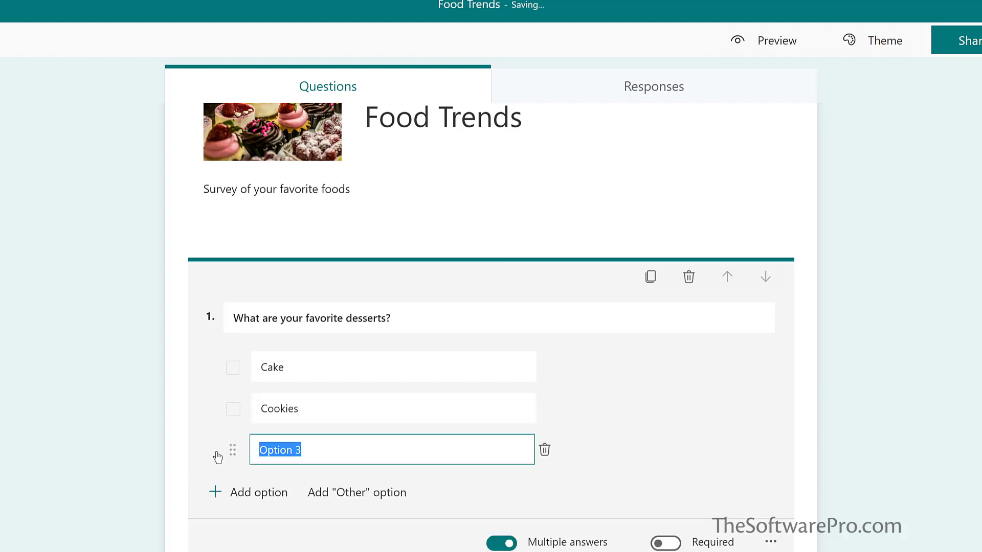
{"action": "left_click", "coordinate": [221, 491]}
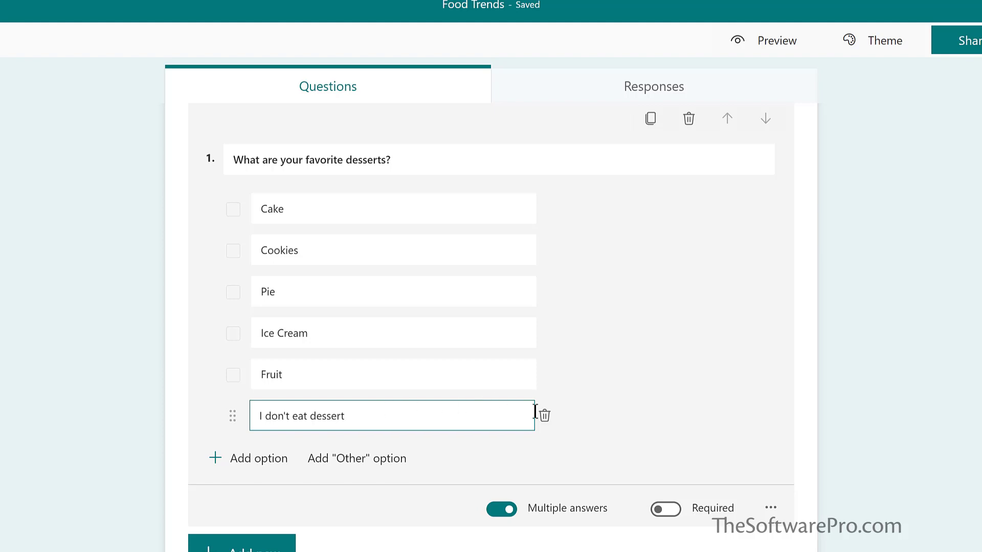
{"action": "left_click", "coordinate": [232, 423]}
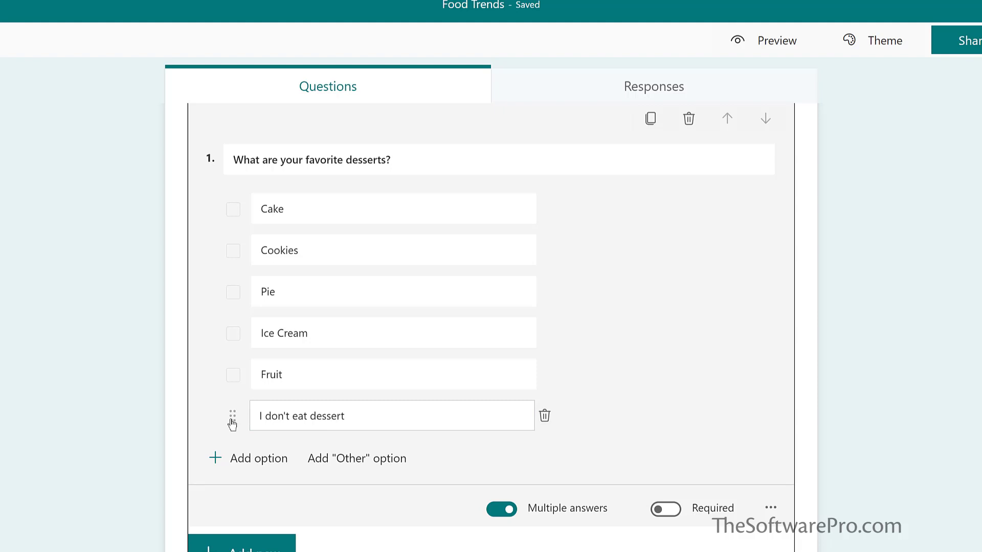
{"action": "mouse_move", "coordinate": [232, 423]}
{"action": "left_mouse_down"}
{"action": "mouse_move", "coordinate": [232, 339]}
{"action": "mouse_move", "coordinate": [229, 424]}
{"action": "mouse_move", "coordinate": [243, 422]}
{"action": "left_mouse_up"}
{"action": "left_click", "coordinate": [323, 463]}
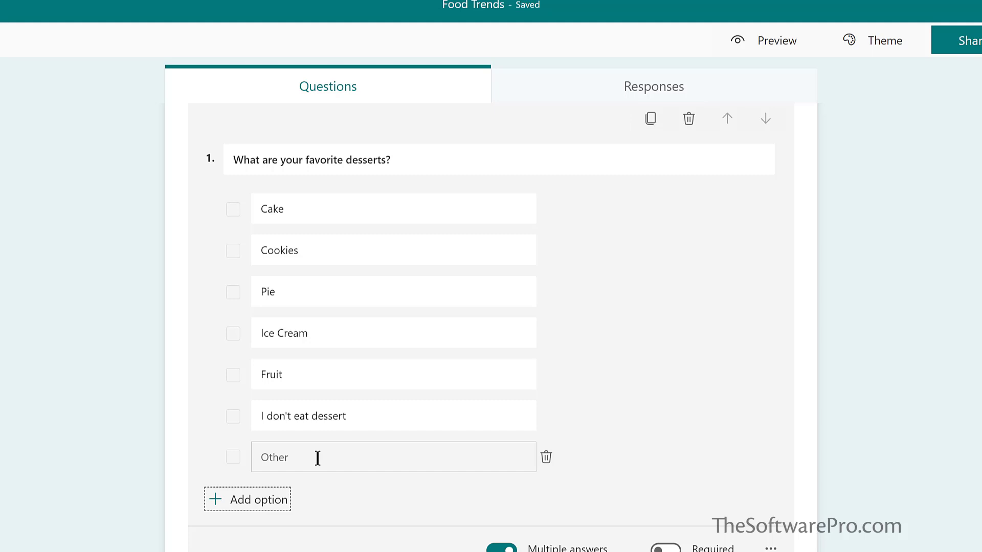
{"action": "scroll", "coordinate": [307, 483], "scroll_direction": "down", "scroll_amount": 1}
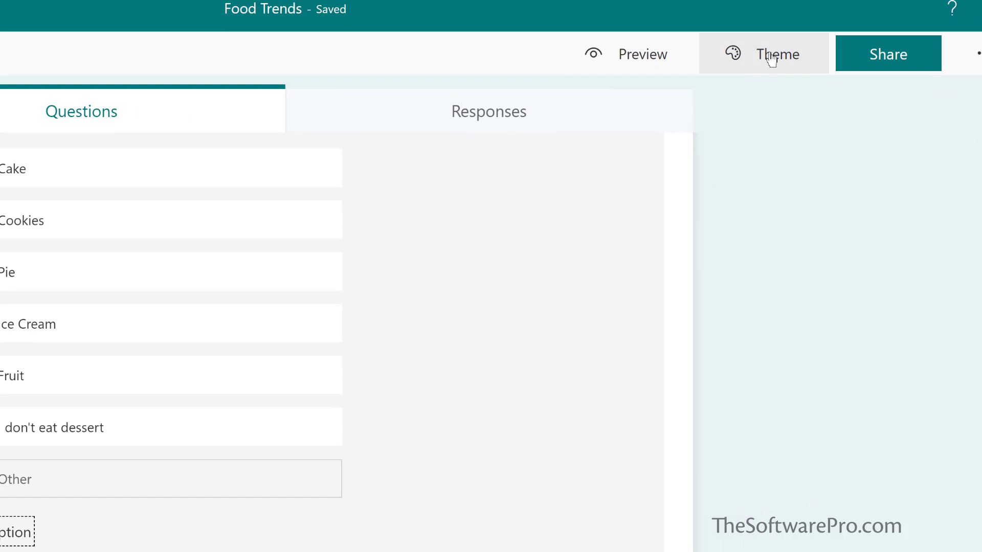
Apply the dark orange theme, preview the form on computer and mobile, and return to editing
{"action": "left_click", "coordinate": [770, 60]}
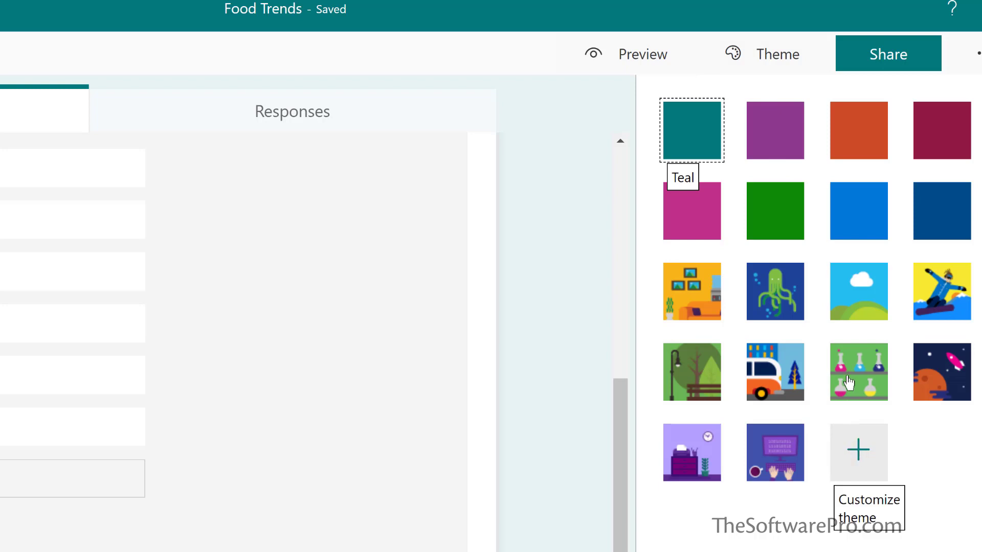
{"action": "left_click", "coordinate": [857, 135]}
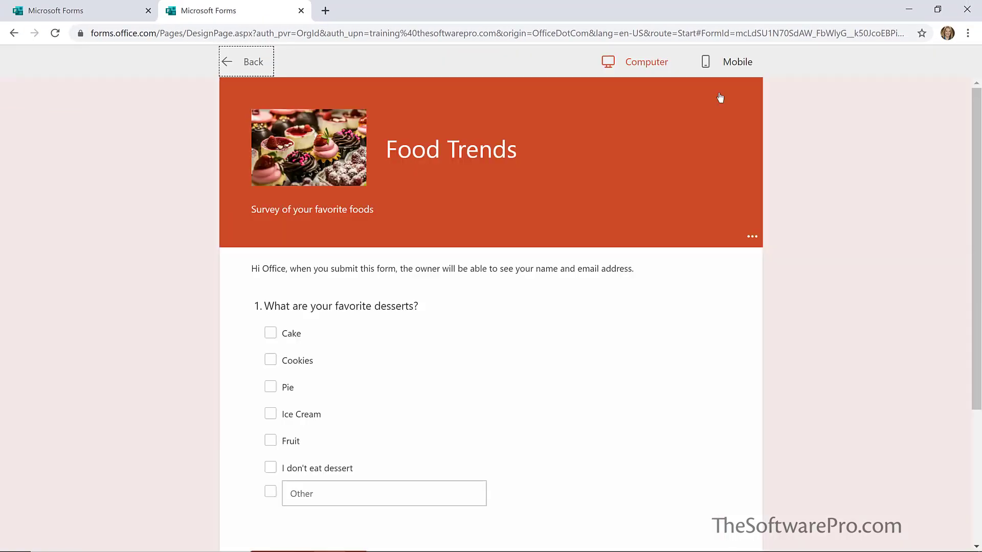
{"action": "left_click", "coordinate": [728, 70]}
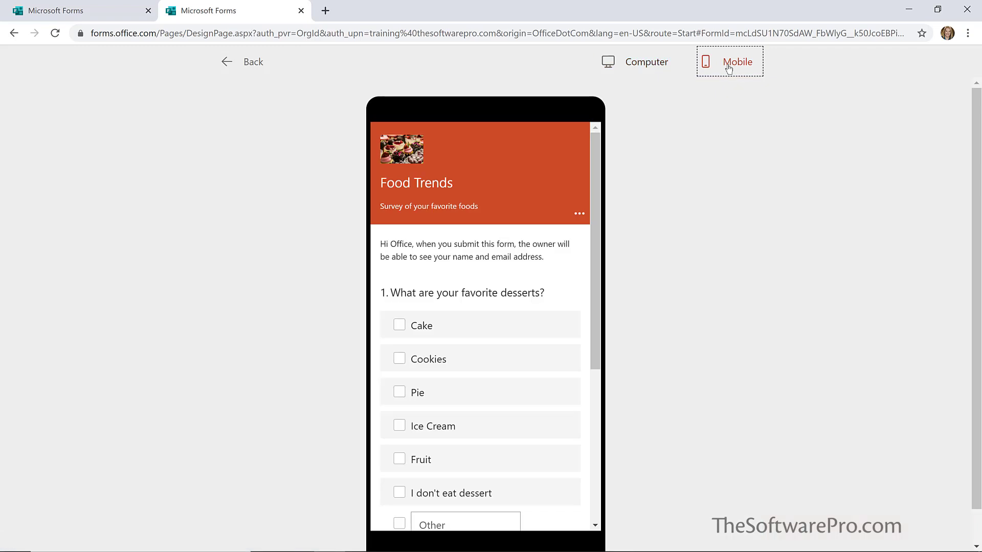
{"action": "left_click", "coordinate": [246, 63]}
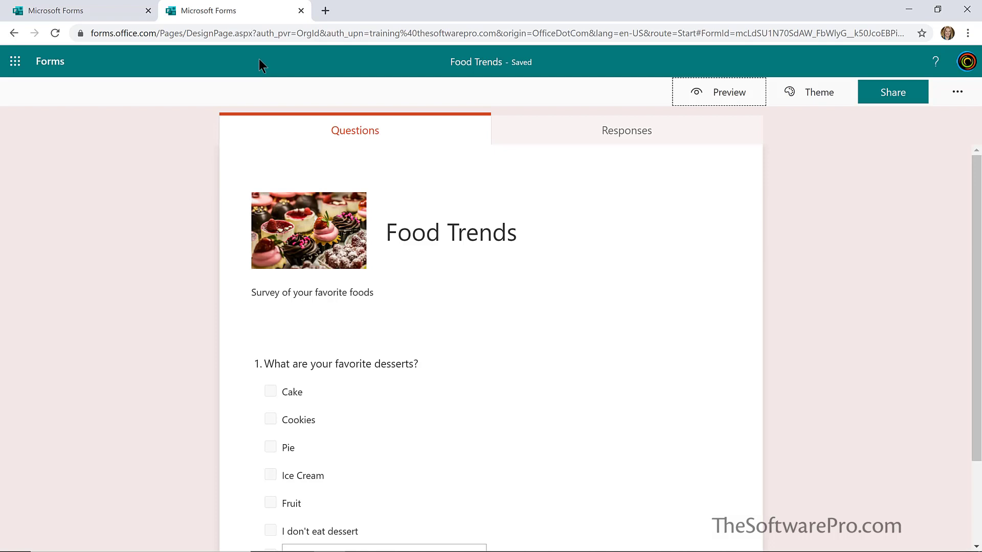
Set the sharing so anyone can respond to the form
{"action": "left_click", "coordinate": [893, 93]}
{"action": "left_click", "coordinate": [951, 172]}
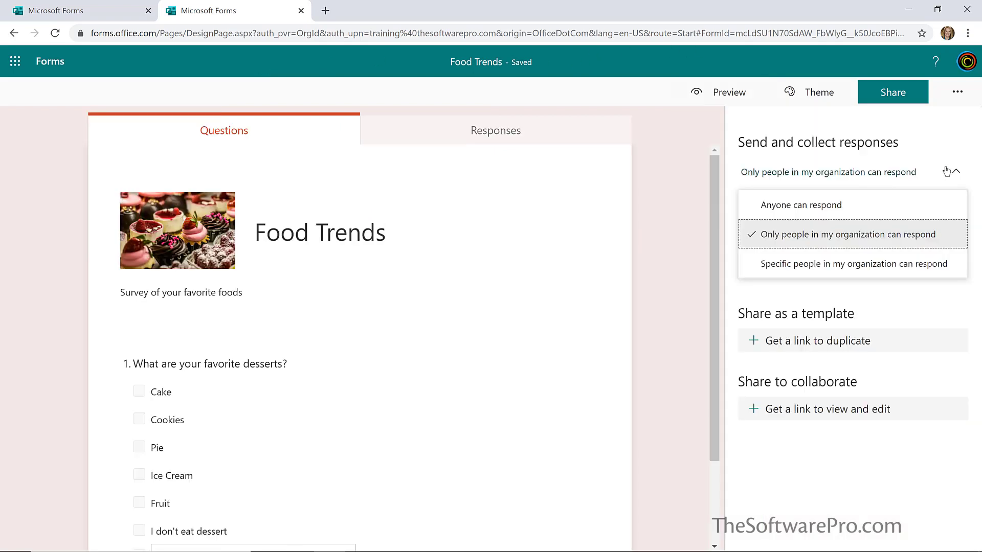
{"action": "left_click", "coordinate": [791, 206]}
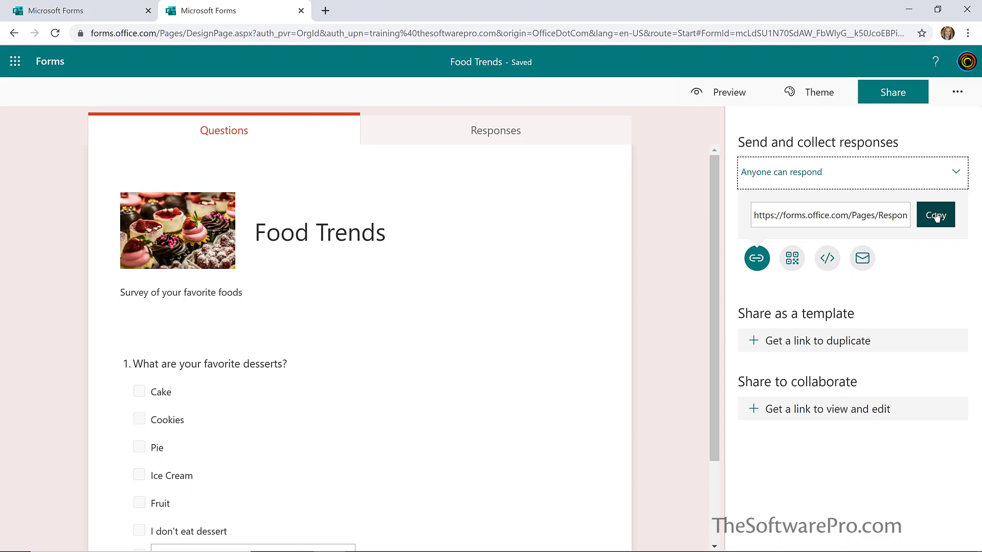
View the QR code, embed code, email and link sharing options in turn
{"action": "left_click", "coordinate": [794, 259]}
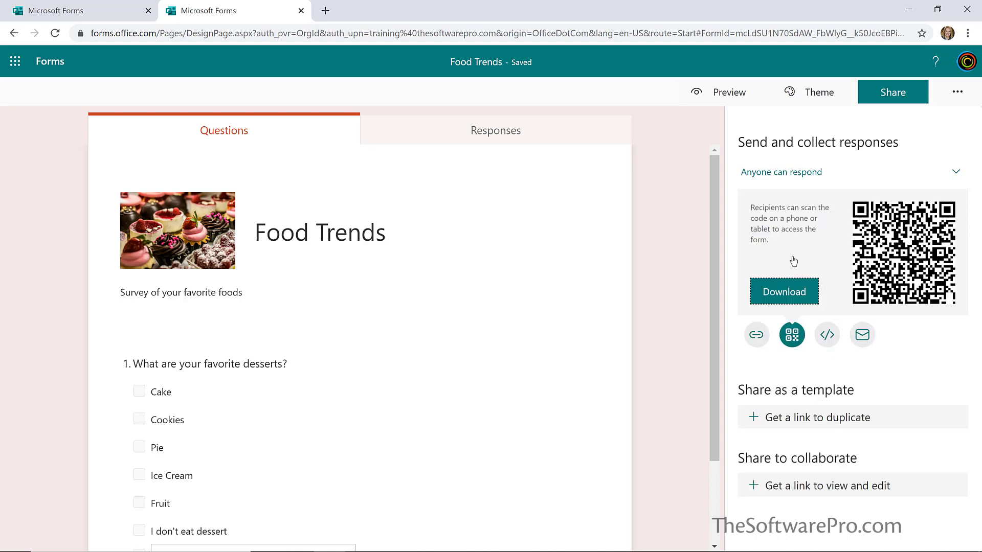
{"action": "left_click", "coordinate": [827, 334]}
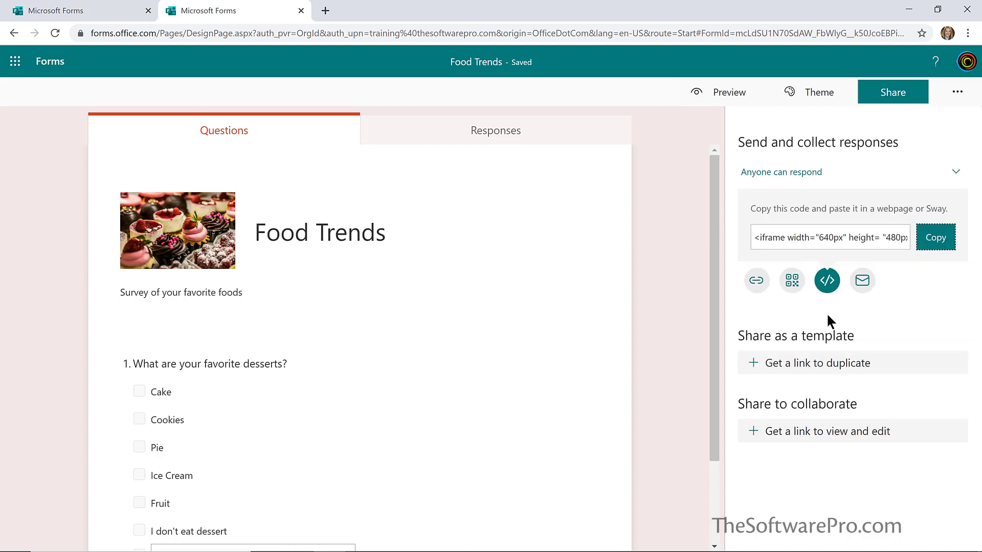
{"action": "left_click", "coordinate": [862, 281]}
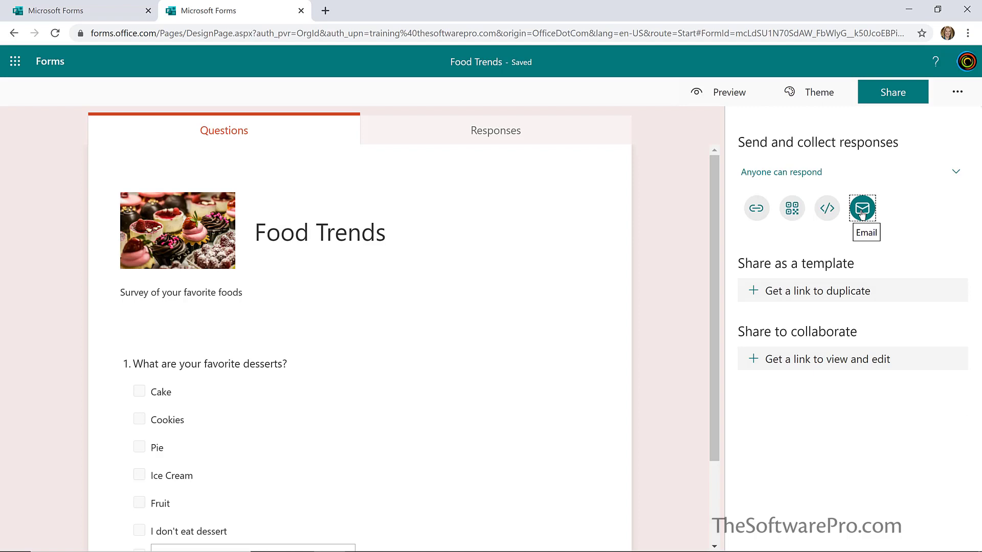
{"action": "left_click", "coordinate": [756, 208]}
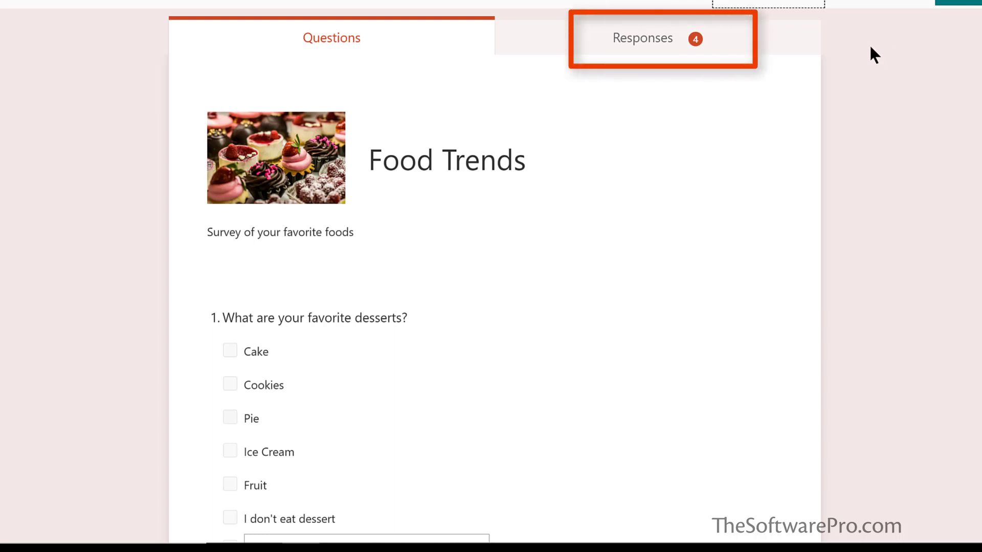
Review the four responses one respondent at a time, then return to the summary
{"action": "left_click", "coordinate": [636, 46]}
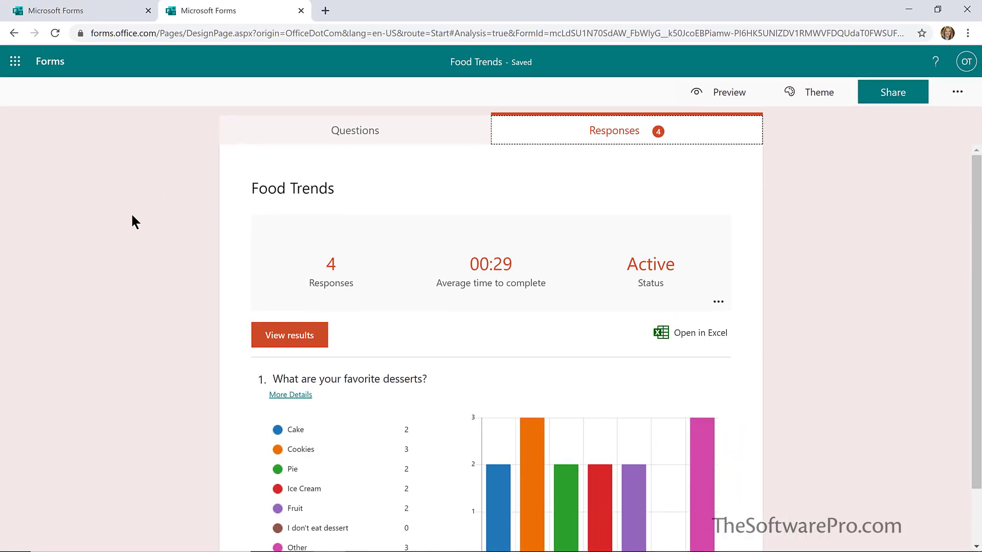
{"action": "scroll", "coordinate": [131, 216], "scroll_direction": "down", "scroll_amount": 2}
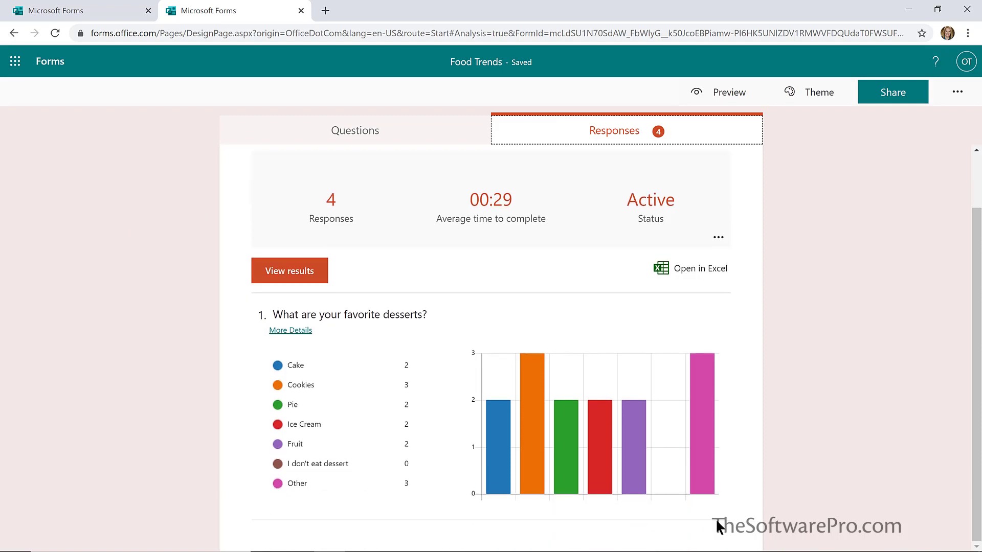
{"action": "scroll", "coordinate": [286, 339], "scroll_direction": "up", "scroll_amount": 2}
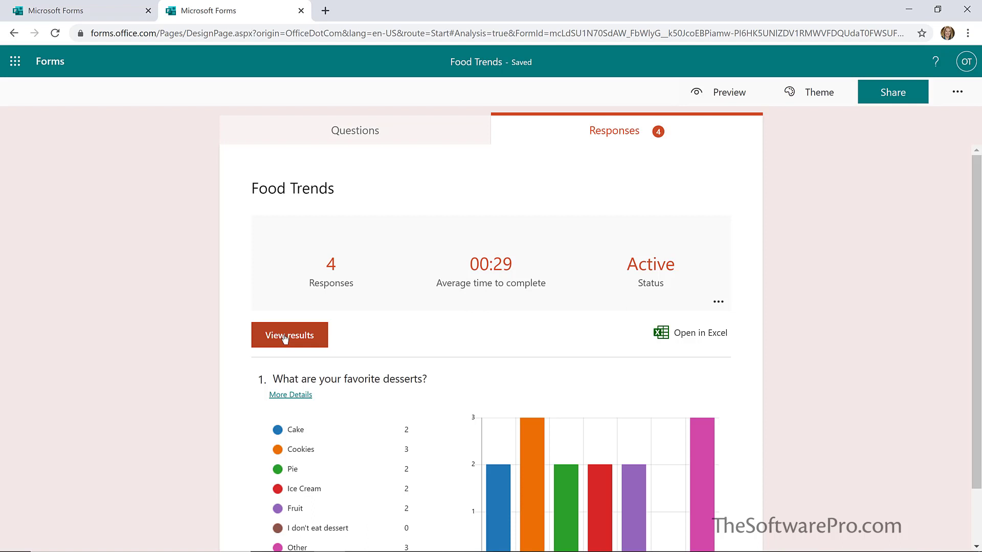
{"action": "left_click", "coordinate": [285, 338]}
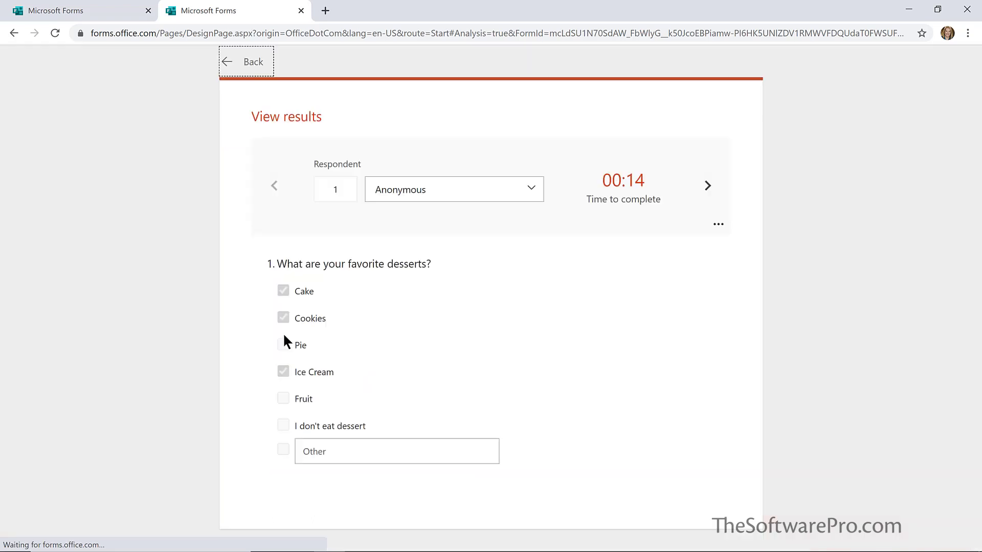
{"action": "left_click", "coordinate": [707, 187]}
{"action": "left_click", "coordinate": [707, 186]}
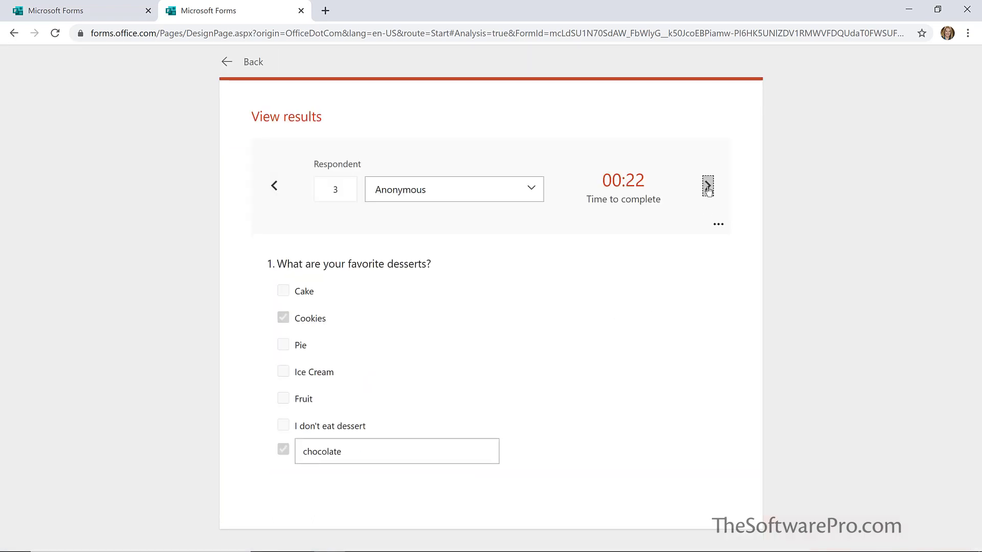
{"action": "left_click", "coordinate": [708, 186]}
{"action": "left_click", "coordinate": [247, 62]}
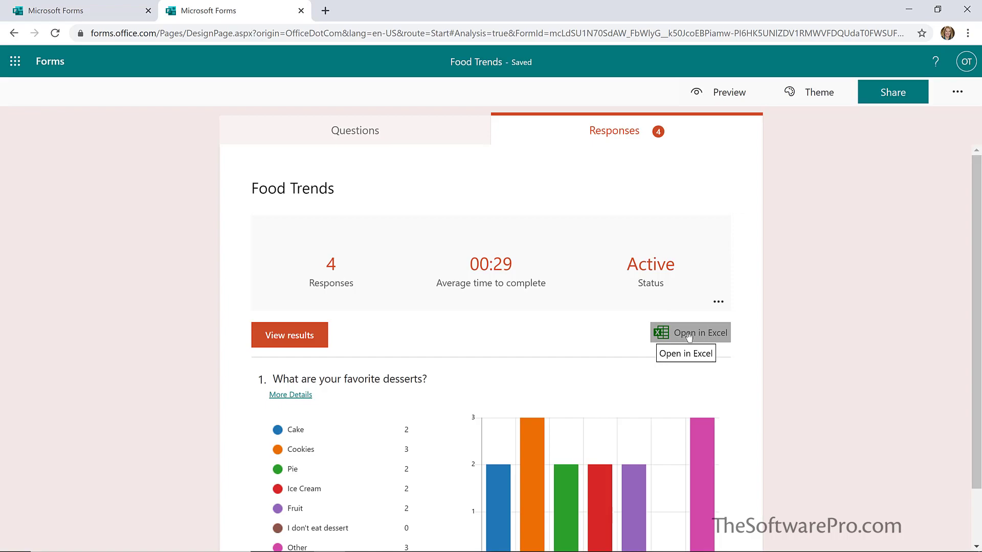
Open all Food Trends responses as an Excel workbook
{"action": "left_click", "coordinate": [688, 335]}
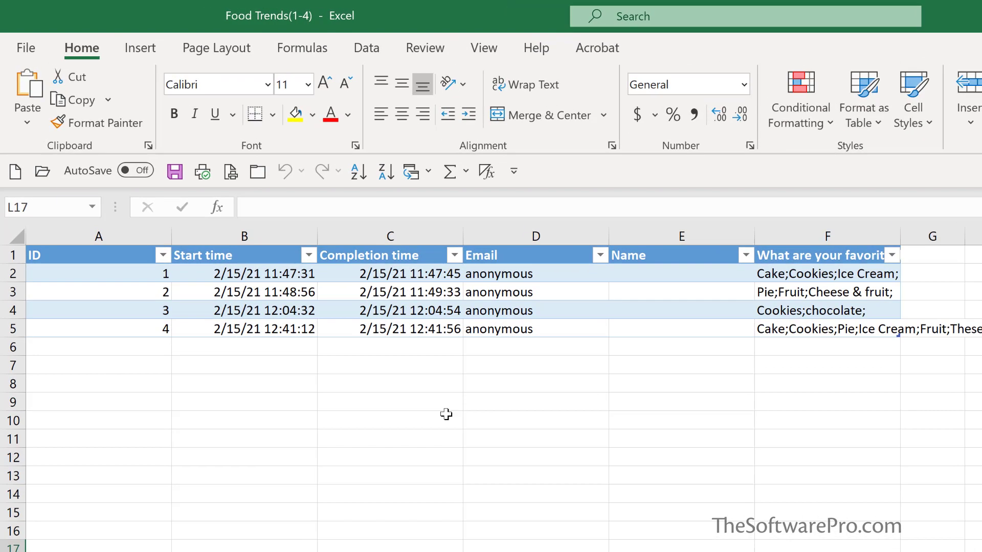